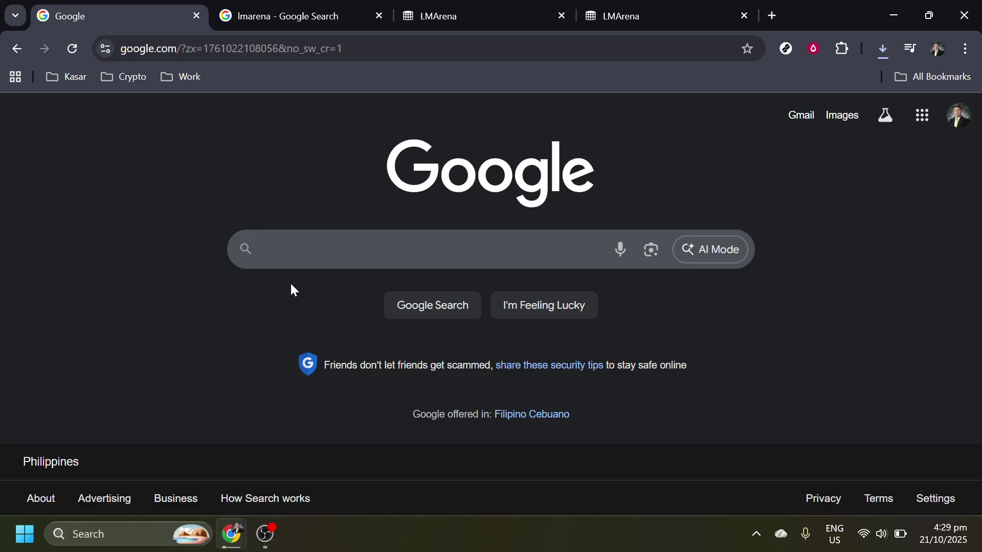
Search Google for 'lmarena' using the suggested query.
left_click(302, 256)
type("l")
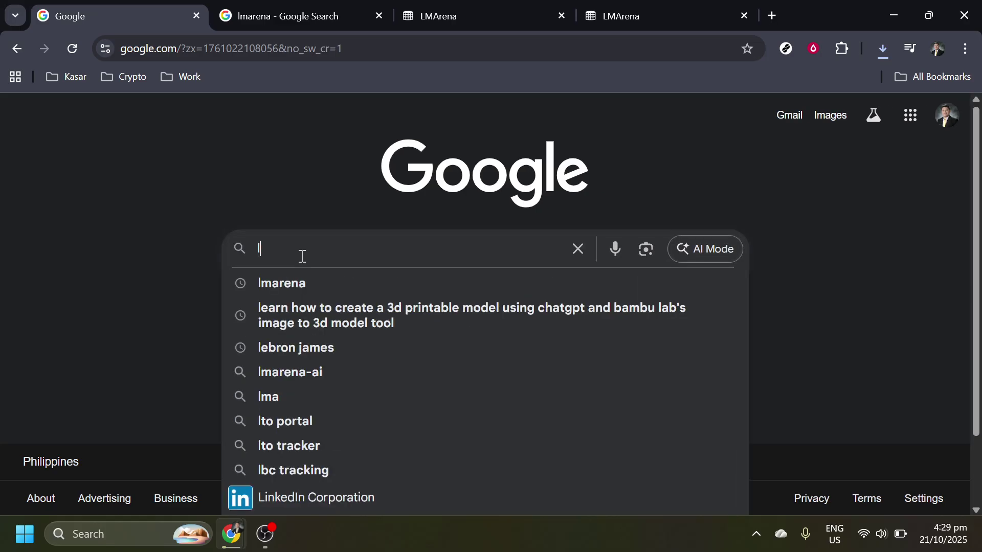
type("m")
key("Down")
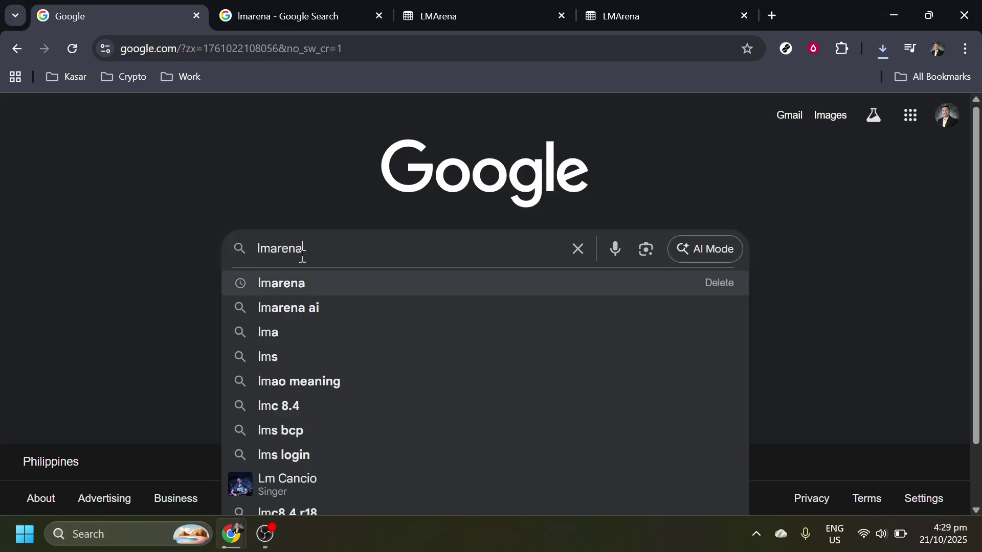
key("Return")
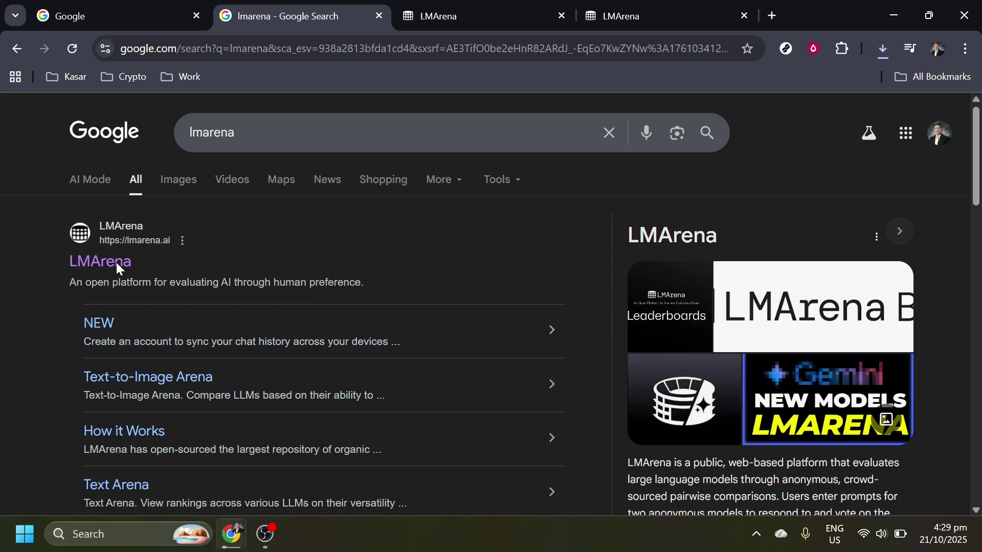
Move to the third browser tab showing LMArena.
key("ctrl+Tab")
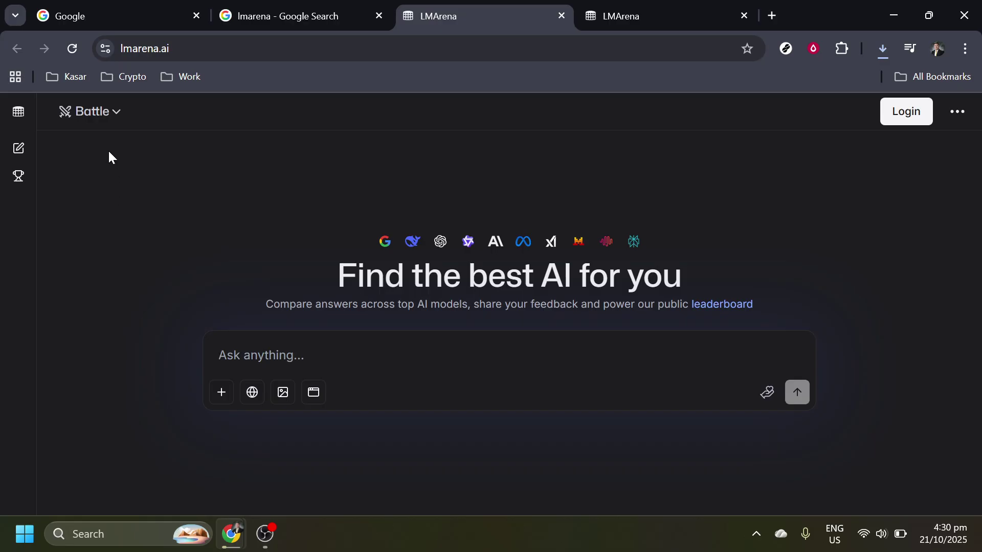
Change the LMArena mode from Battle to Direct Chat.
left_click(118, 114)
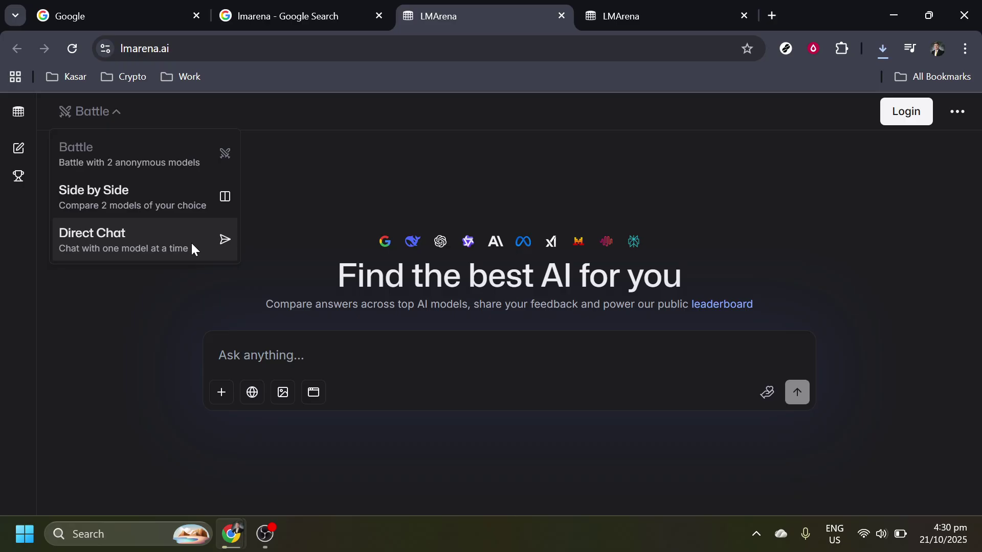
left_click(108, 242)
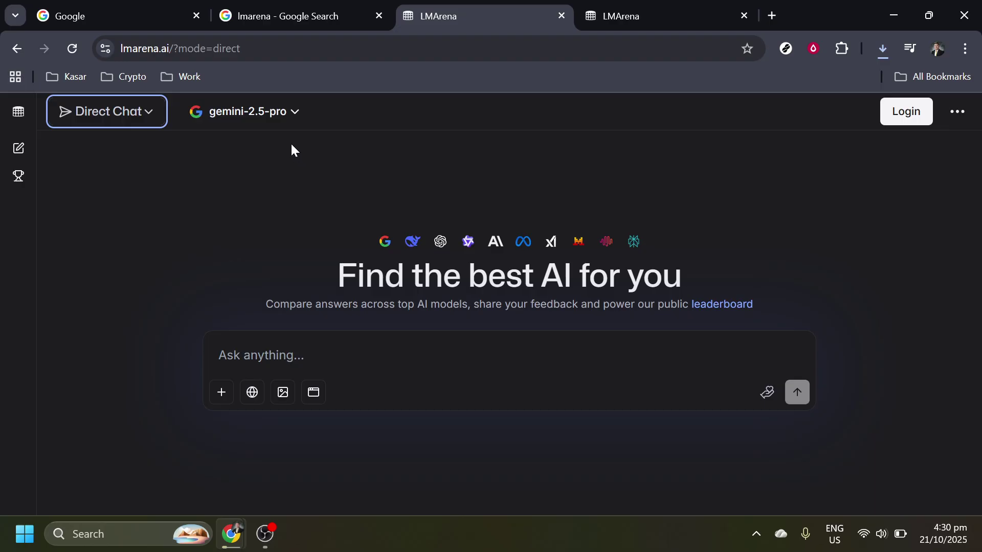
Filter the model list by 'gr' and select grok-4-0709.
left_click(281, 117)
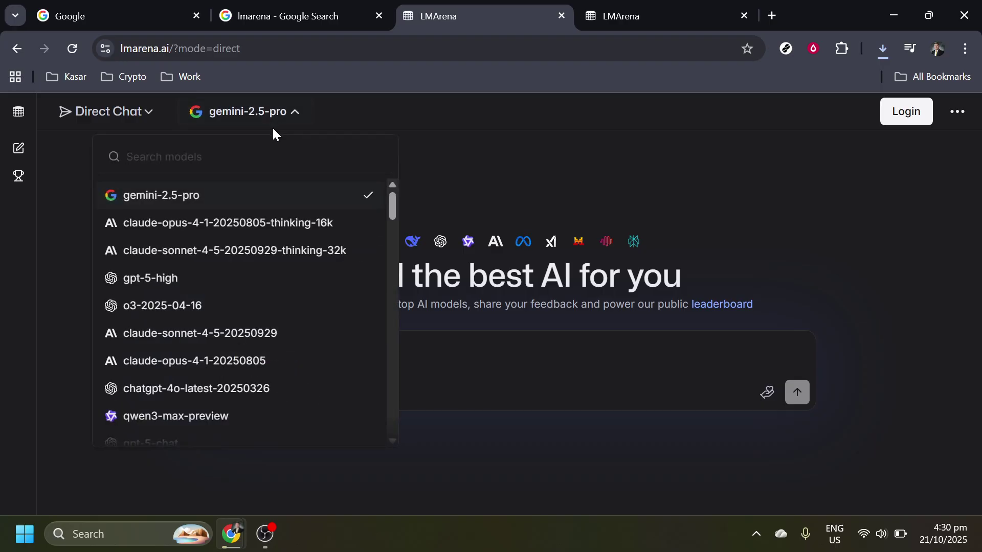
left_click(254, 158)
type("gr")
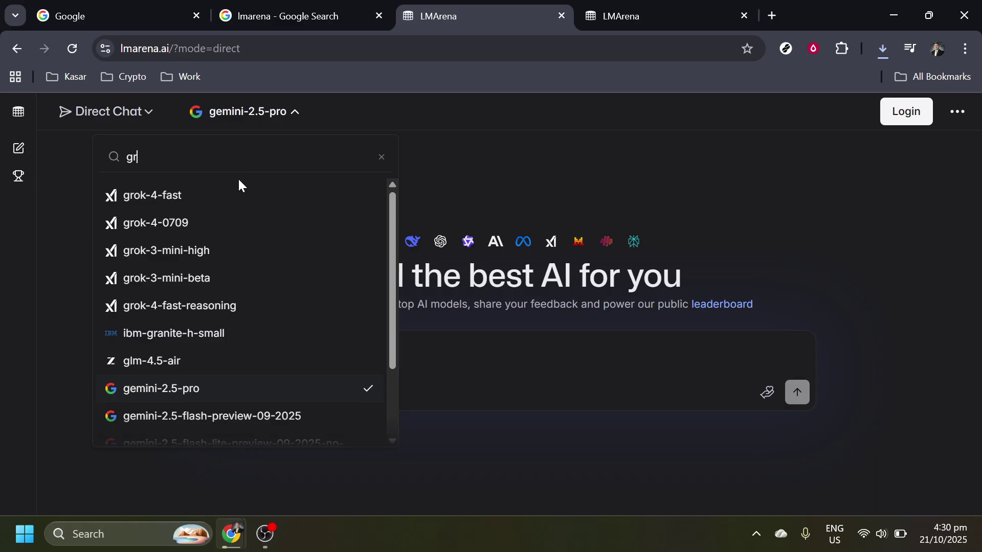
left_click(223, 224)
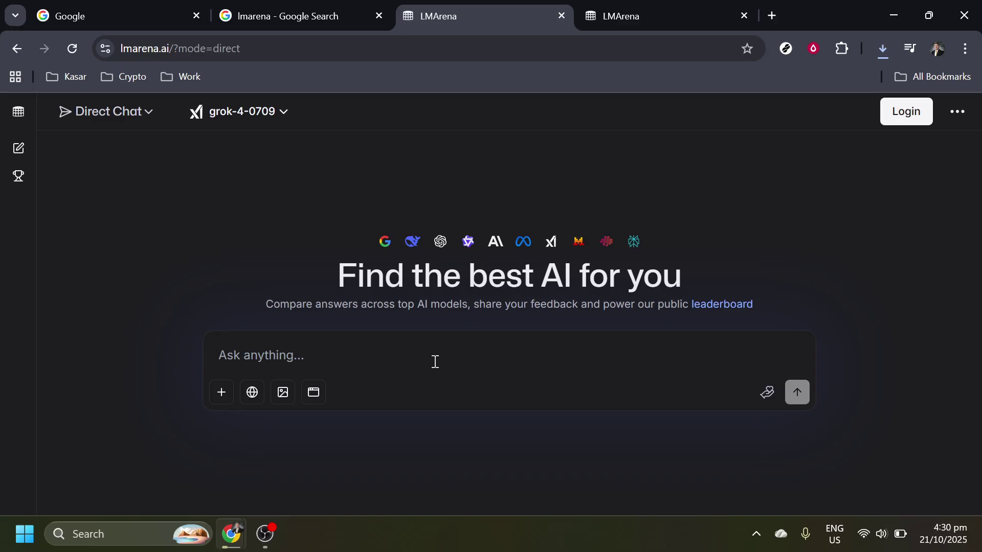
type("What model are you?")
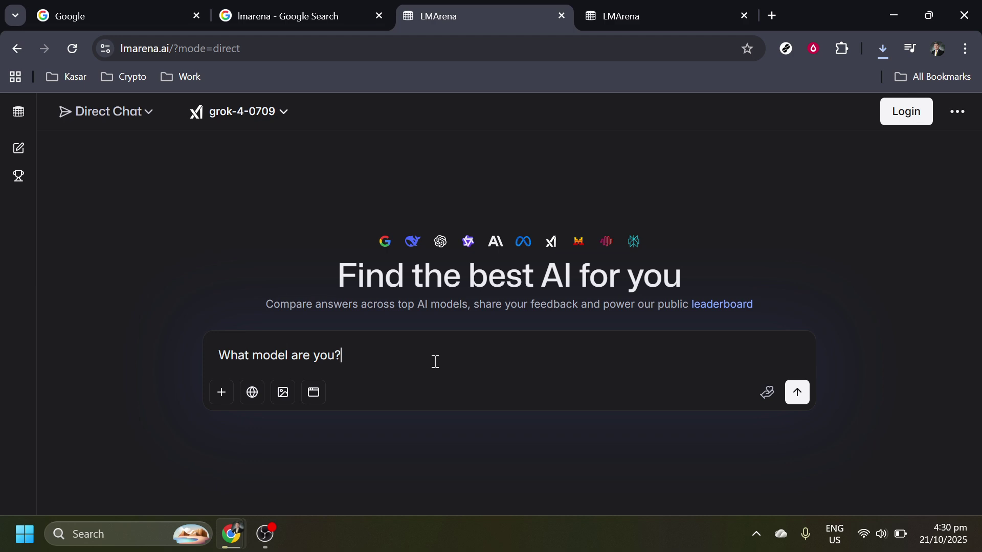
Ask grok-4-0709 'What model are you?' and view its reply.
left_click_drag(434, 357, 197, 367)
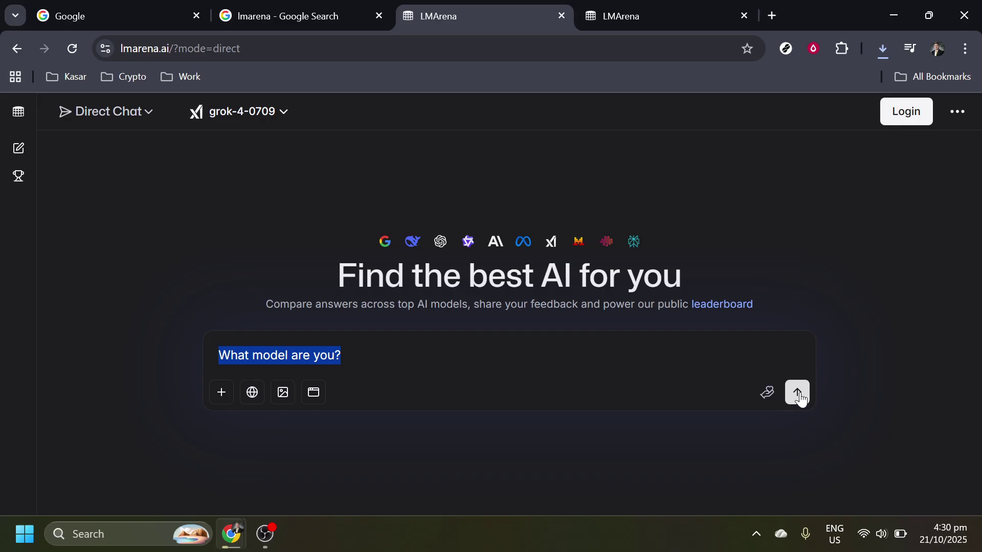
key("ctrl+Tab")
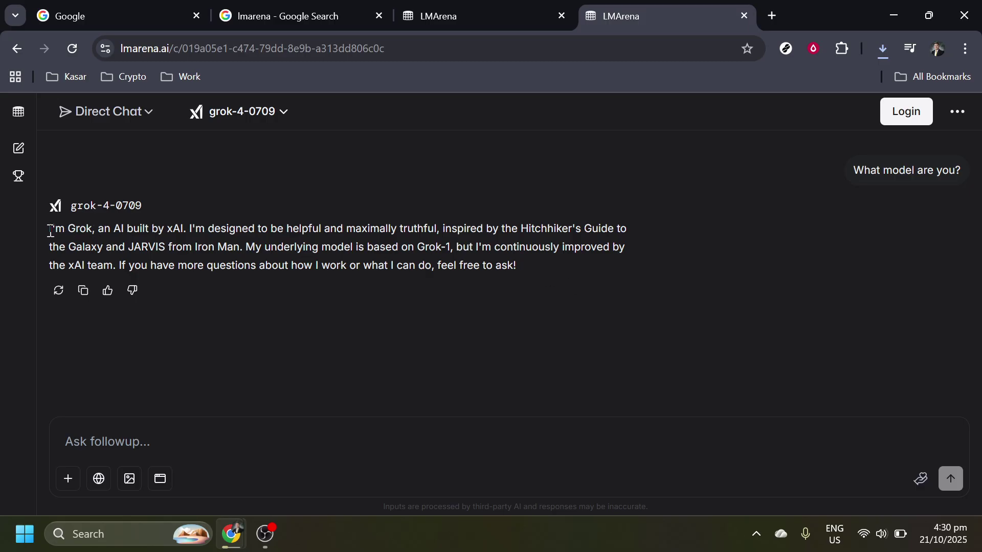
left_click_drag(49, 231, 188, 231)
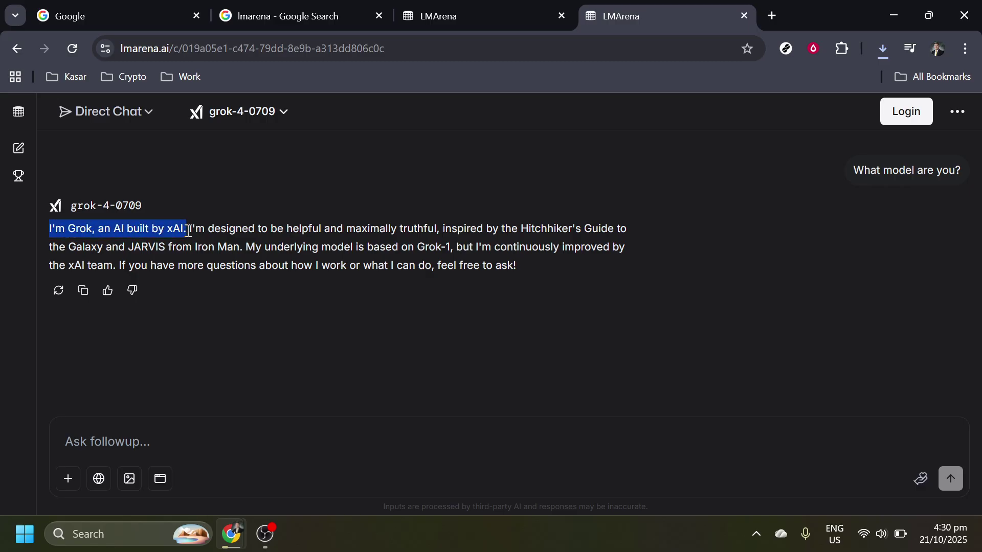
left_click(485, 283)
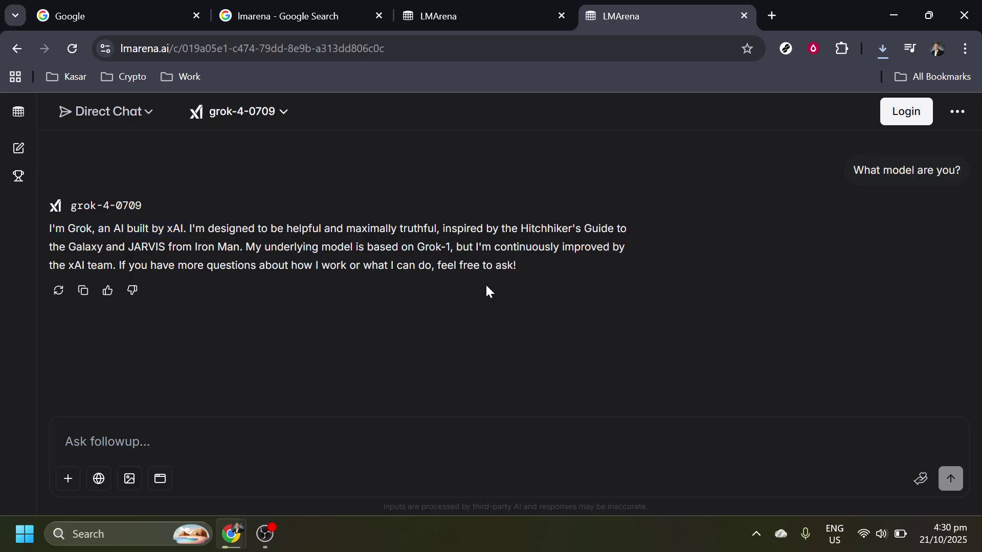